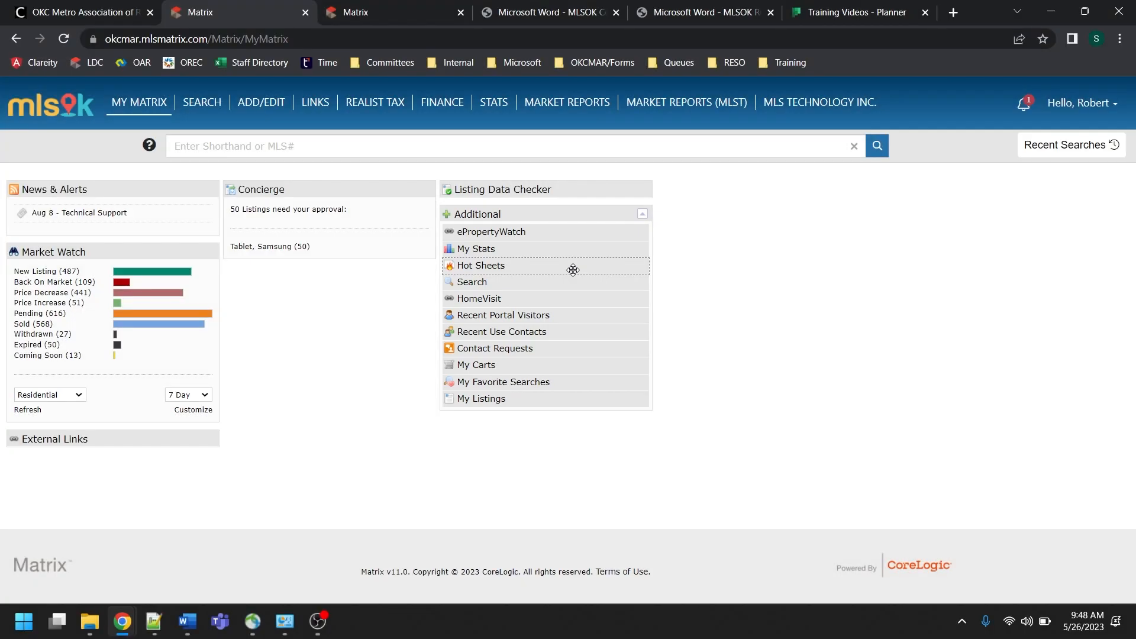
Step: Move the Hot Sheets widget out of Additional to beneath Concierge and check its time frame options
{"action": "left_click_drag", "start_coordinate": [573, 270], "coordinate": [355, 279]}
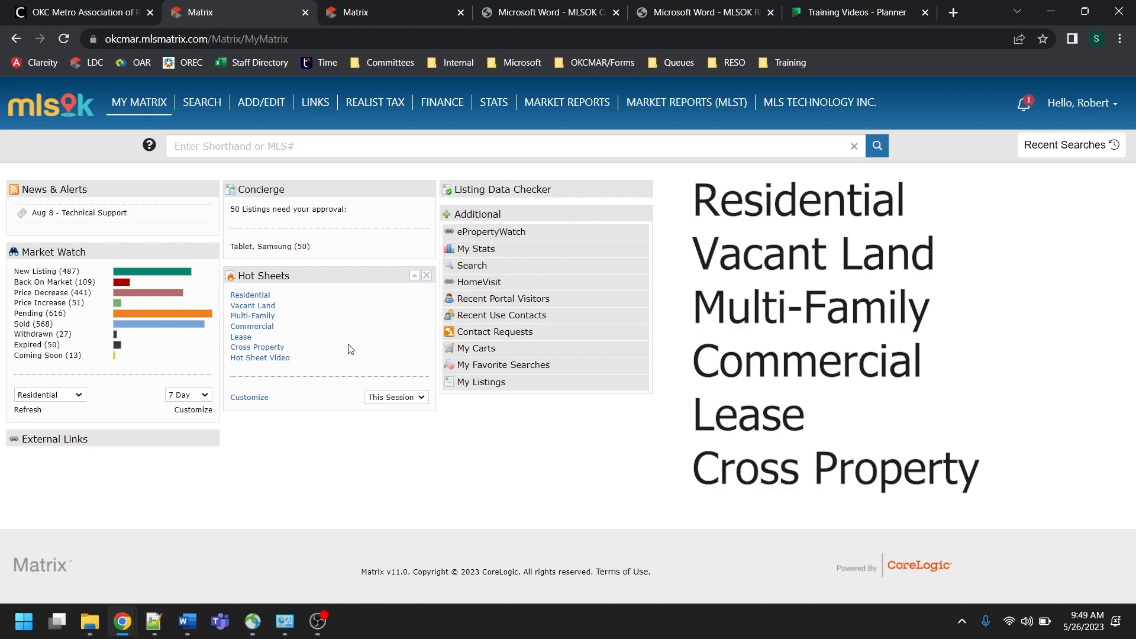
{"action": "left_click", "coordinate": [395, 397]}
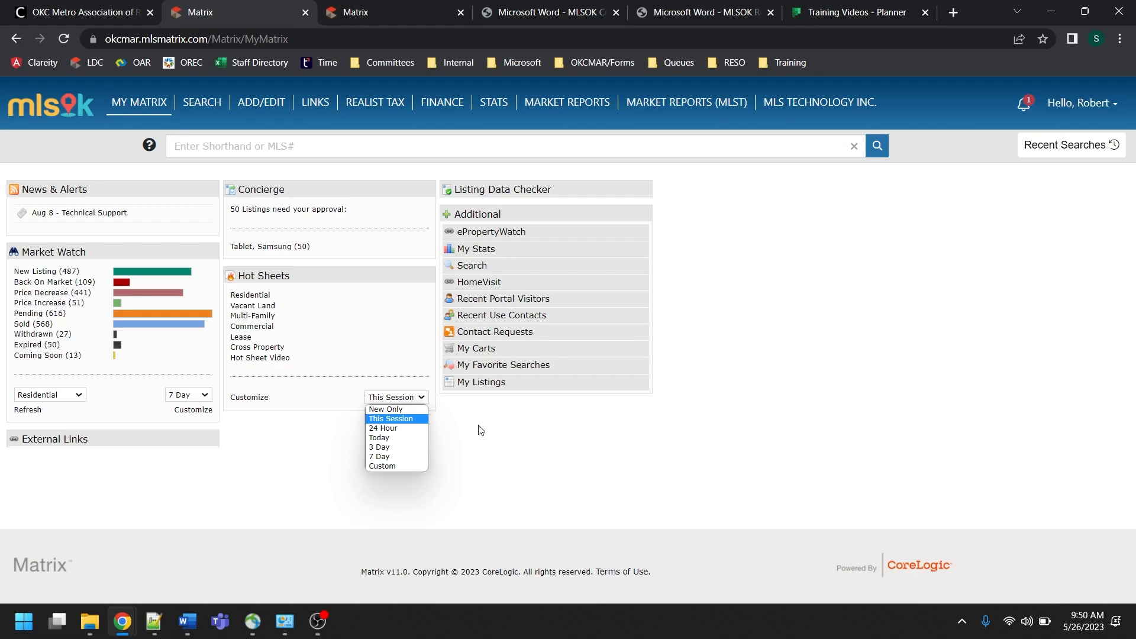
{"action": "left_click", "coordinate": [480, 430]}
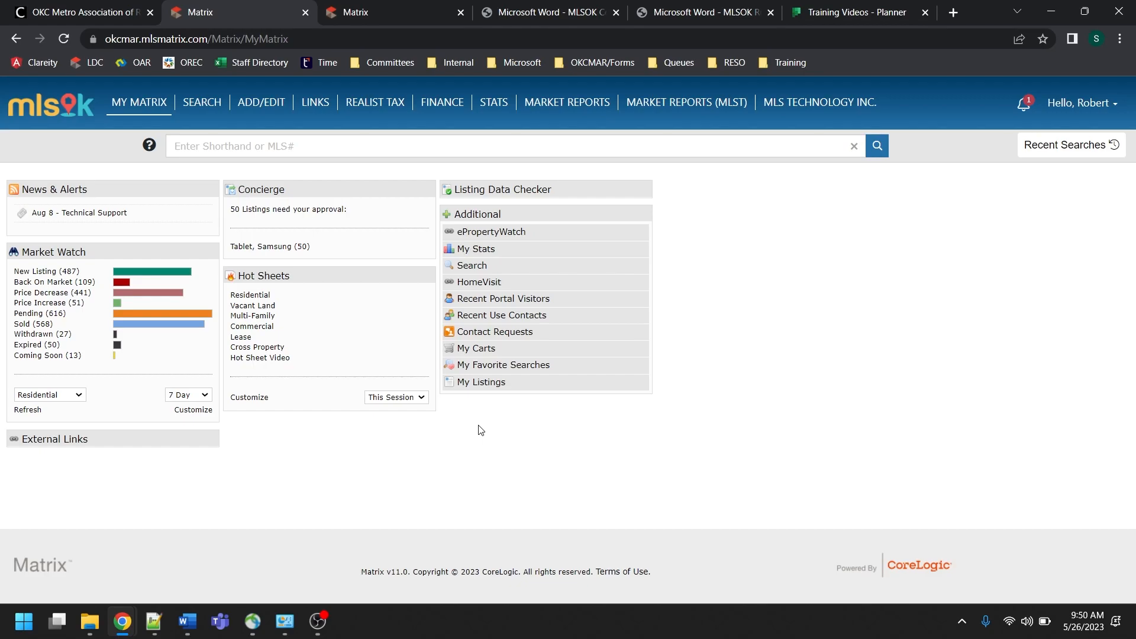
Step: Start running the Residential hot sheet with a custom time frame
{"action": "left_click", "coordinate": [424, 399]}
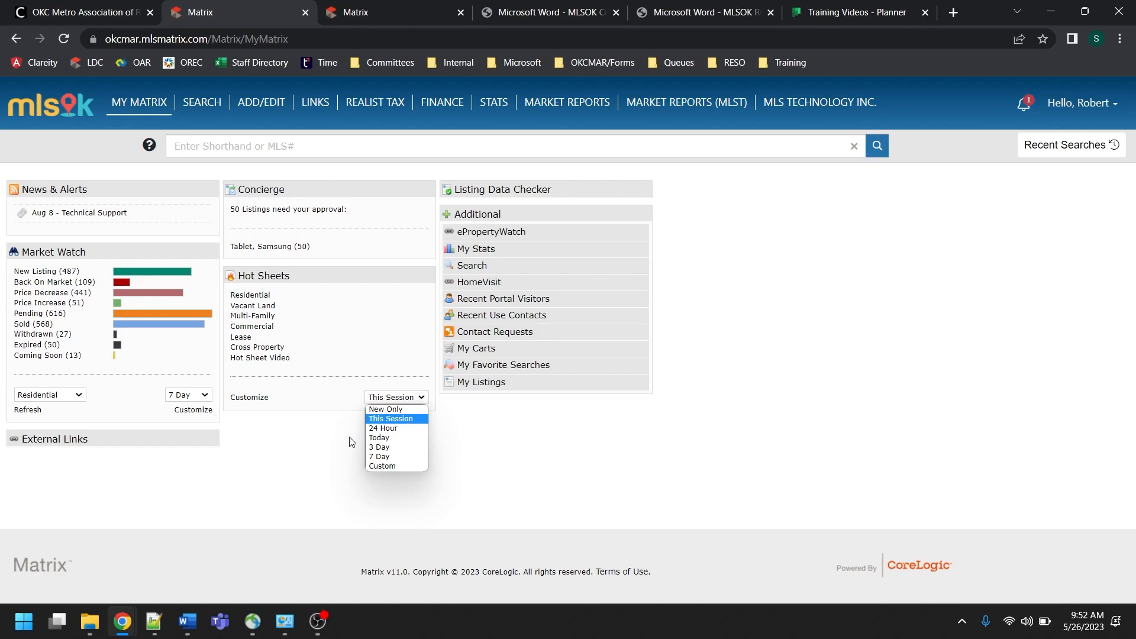
{"action": "left_click", "coordinate": [378, 467]}
{"action": "left_click", "coordinate": [261, 297]}
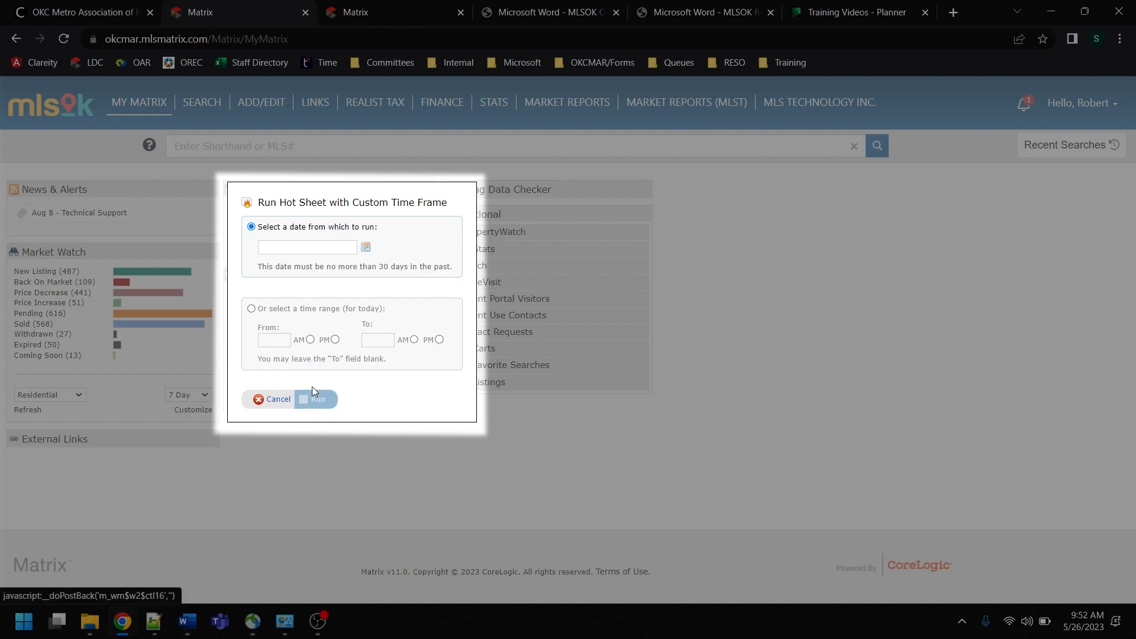
Step: Fill in a custom time range for today from 12 PM to 4 PM and cancel the hot sheet run
{"action": "left_click", "coordinate": [250, 308]}
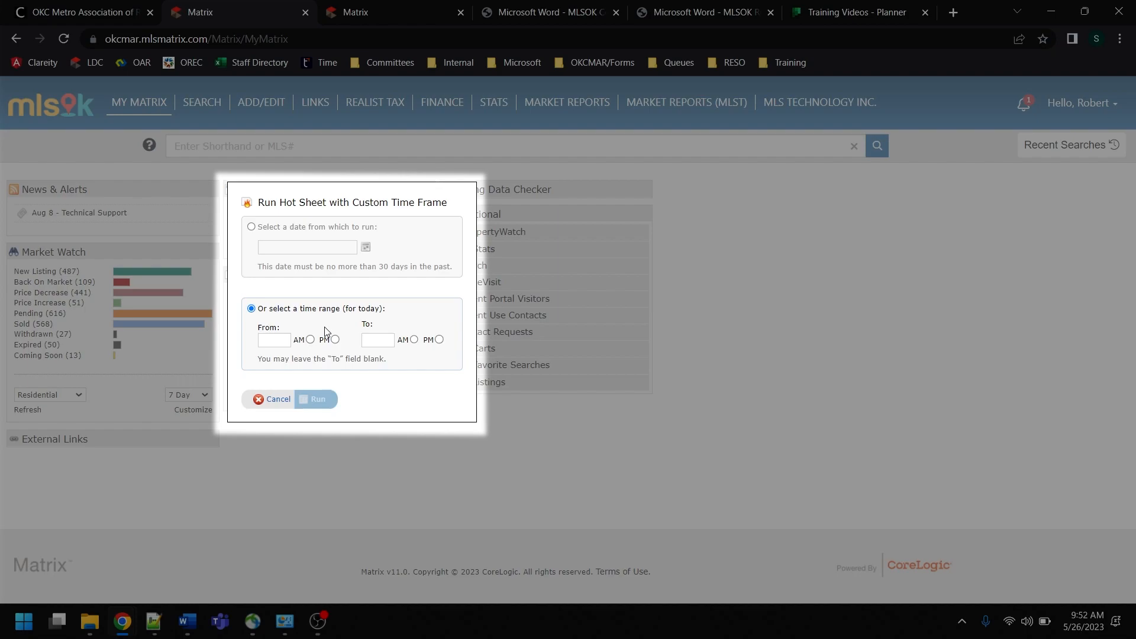
{"action": "left_click", "coordinate": [281, 343]}
{"action": "type", "text": "12"}
{"action": "left_click", "coordinate": [335, 339]}
{"action": "left_click", "coordinate": [370, 343]}
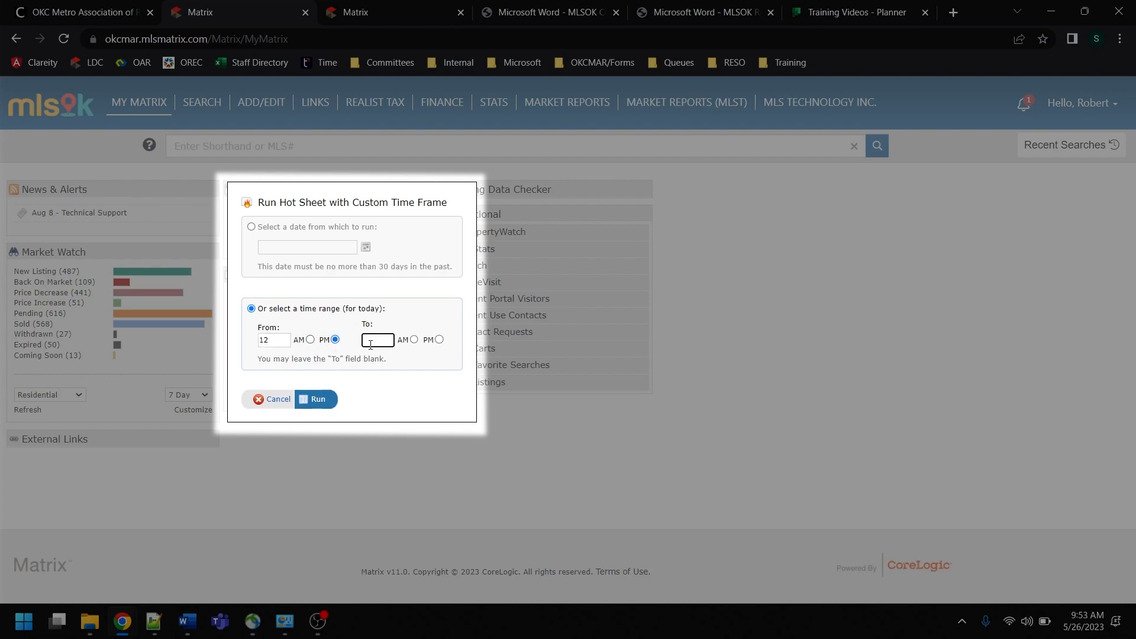
{"action": "type", "text": "4"}
{"action": "left_click", "coordinate": [439, 339]}
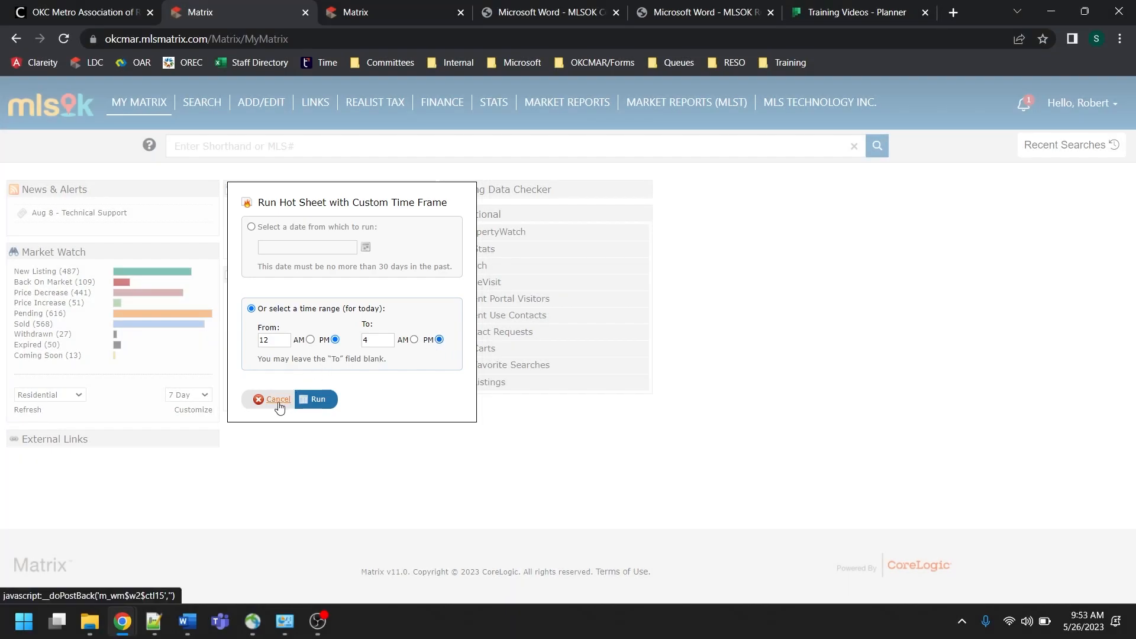
{"action": "left_click", "coordinate": [277, 400]}
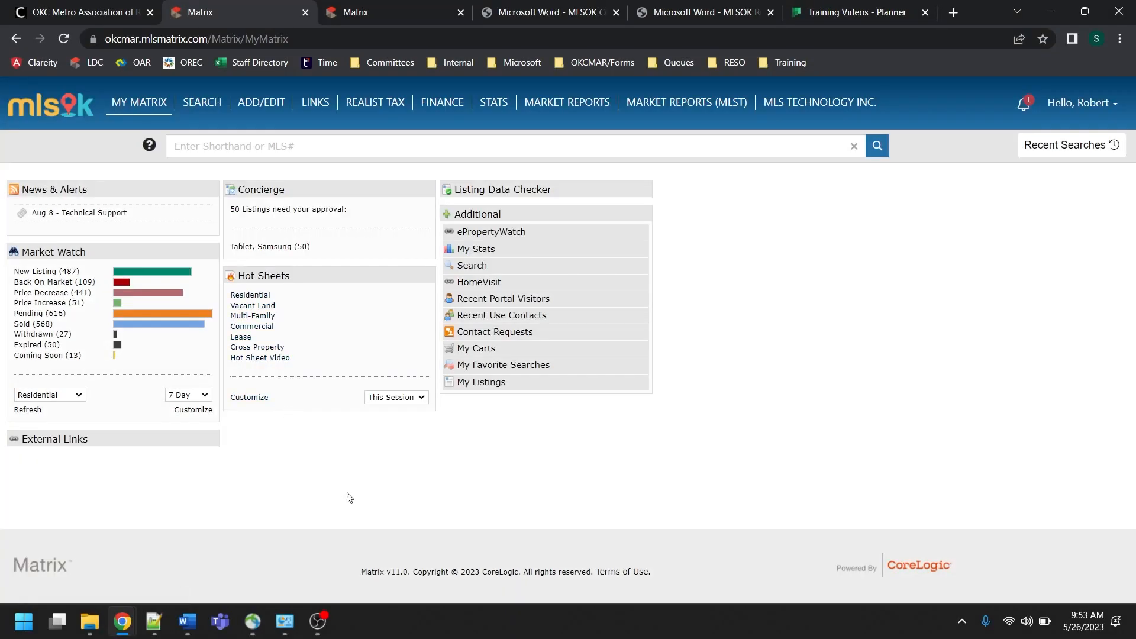
Step: Run the Residential hot sheet with the time frame set to New Only
{"action": "left_click", "coordinate": [390, 401]}
{"action": "left_click", "coordinate": [390, 412]}
{"action": "left_click", "coordinate": [250, 296]}
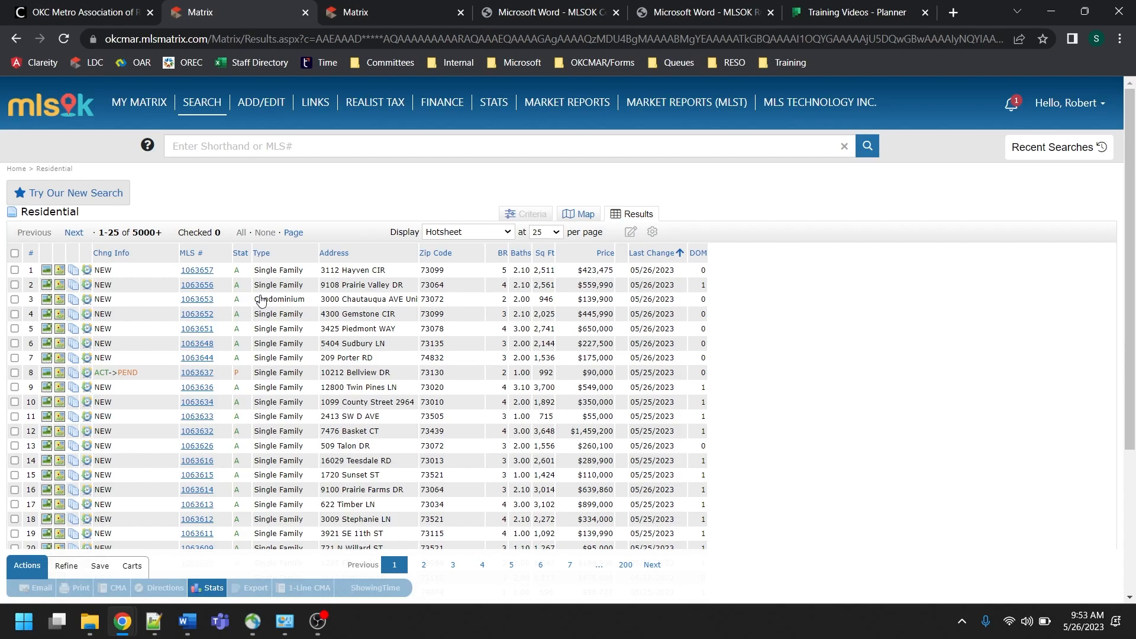
Step: Customize the dashboard's hot sheets by adding and saving one of type Residential named "Hotsheet Video"
{"action": "mouse_move", "coordinate": [151, 102]}
{"action": "left_click", "coordinate": [155, 122]}
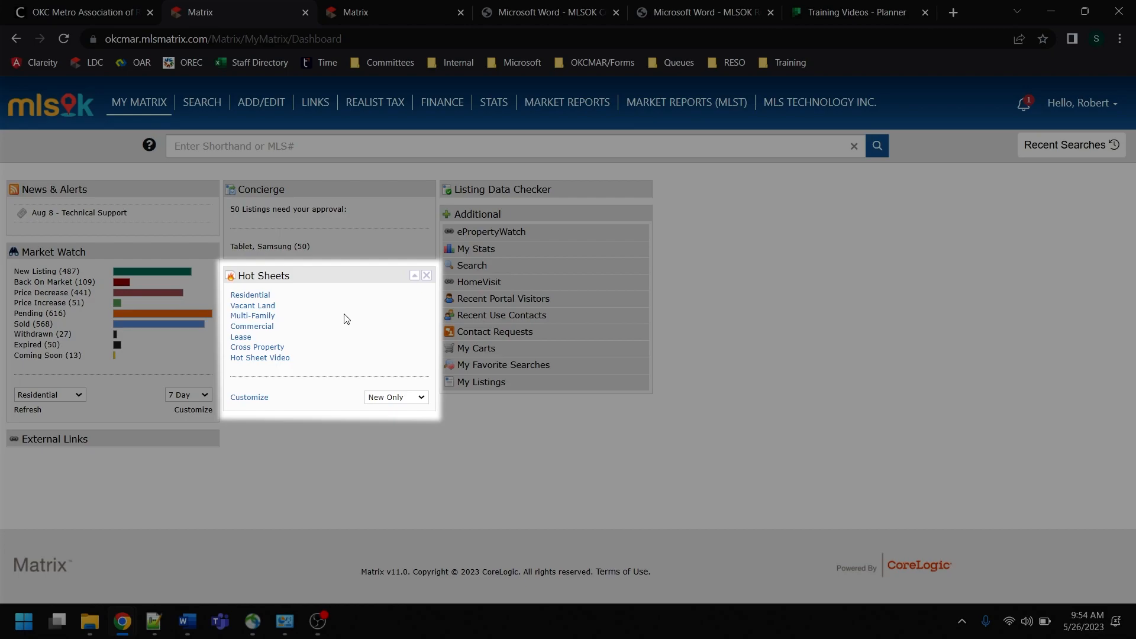
{"action": "left_click", "coordinate": [251, 398]}
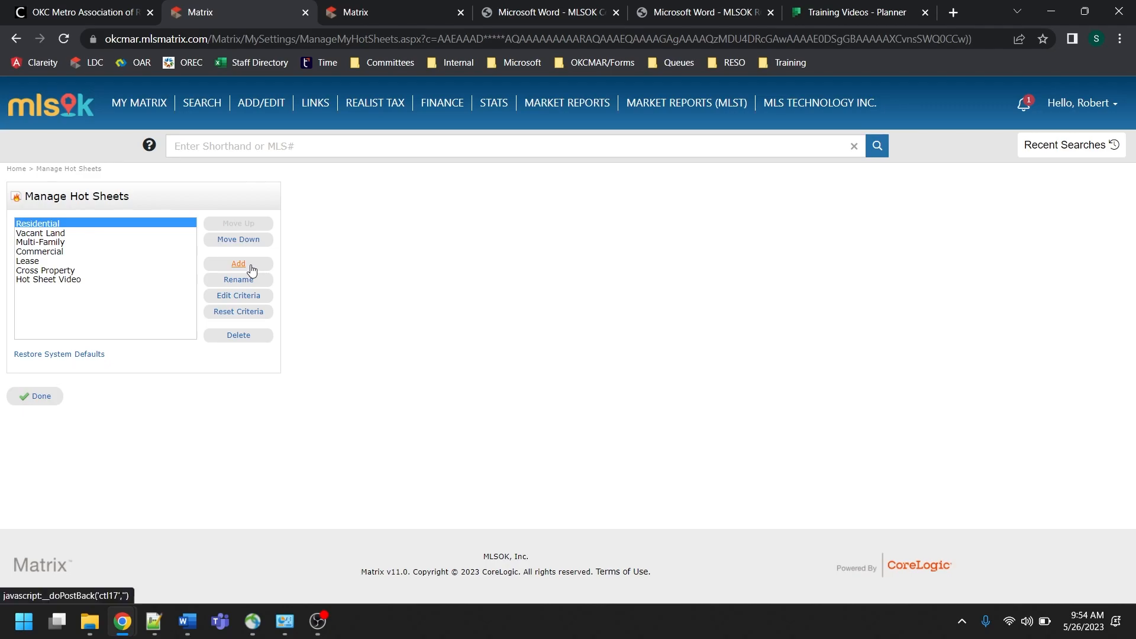
{"action": "left_click", "coordinate": [251, 267]}
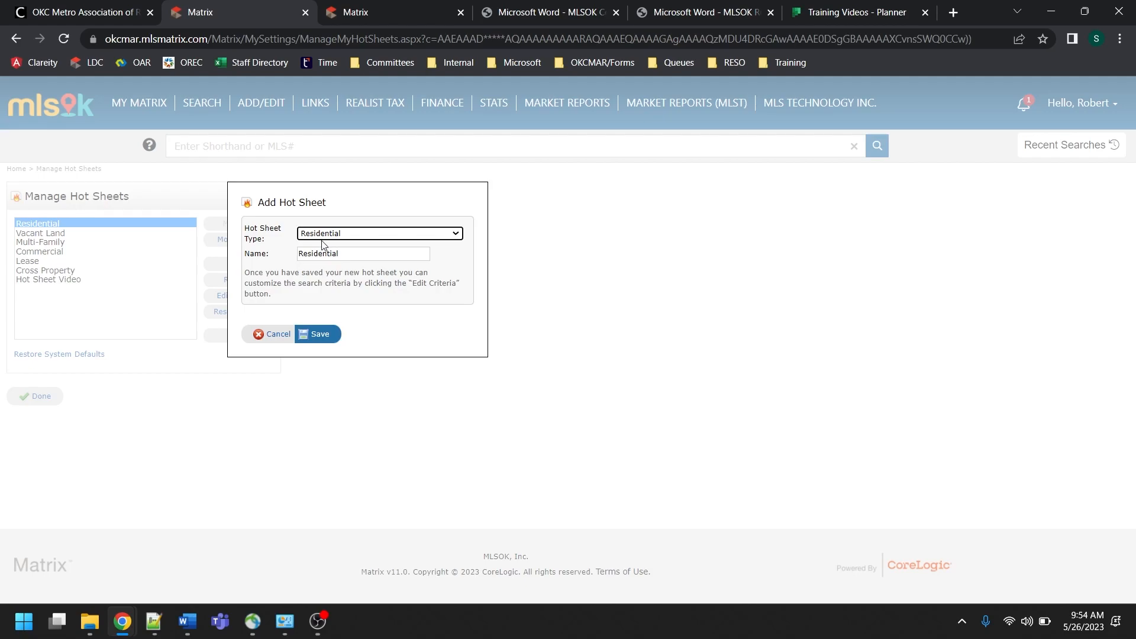
{"action": "left_click", "coordinate": [337, 254]}
{"action": "left_click_drag", "start_coordinate": [337, 254], "coordinate": [293, 253]}
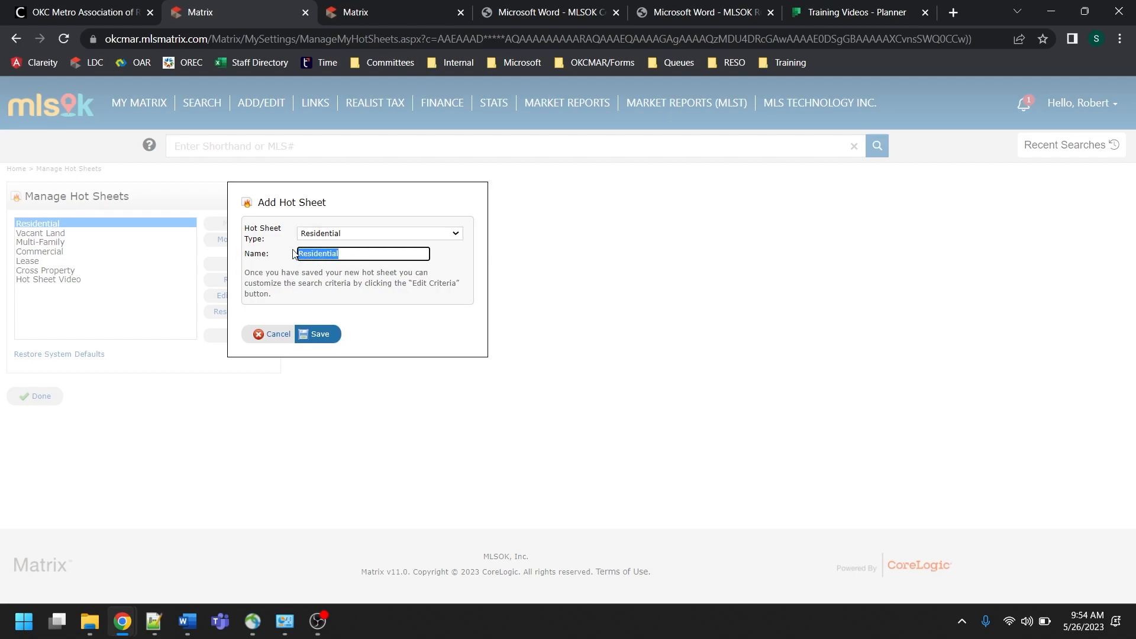
{"action": "type", "text": "Hotsheet Video"}
{"action": "left_click", "coordinate": [321, 333]}
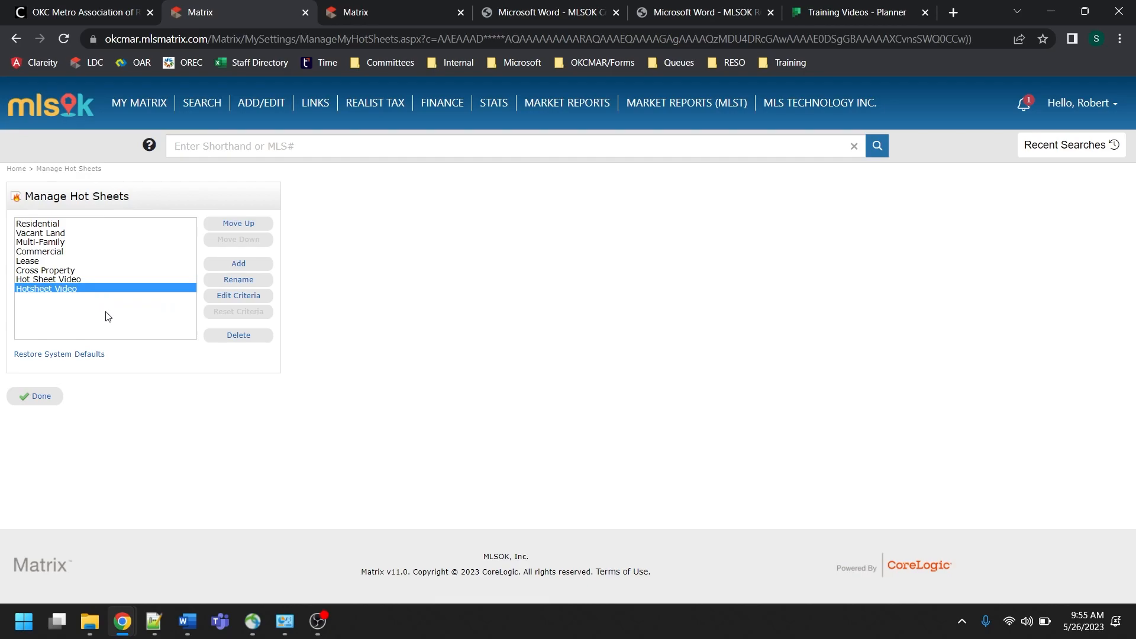
Step: Set the Hotsheet Video criteria to change type Price Decrease, 2+ total beds, 1+ total baths and 1+ half baths
{"action": "left_click", "coordinate": [237, 301]}
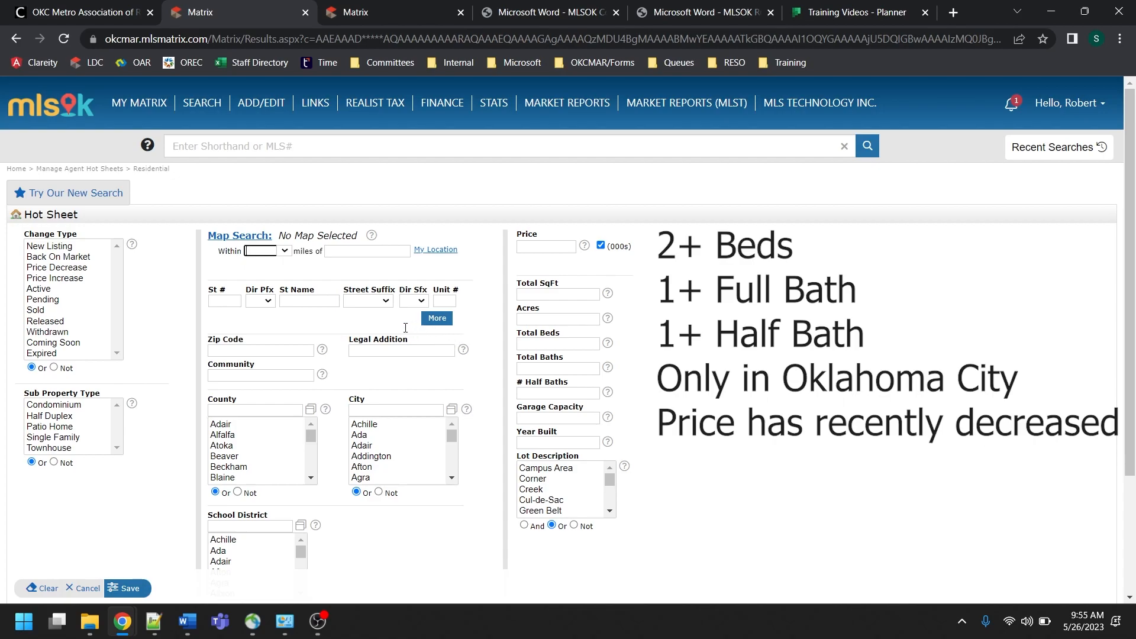
{"action": "left_click", "coordinate": [66, 268]}
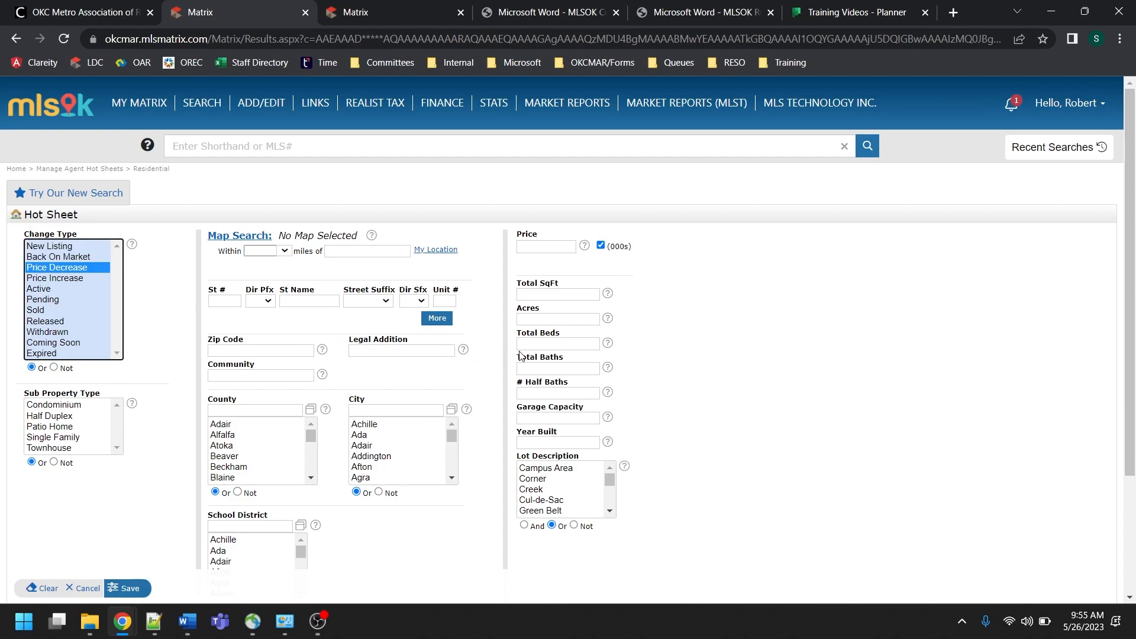
{"action": "left_click", "coordinate": [543, 342]}
{"action": "type", "text": "2+"}
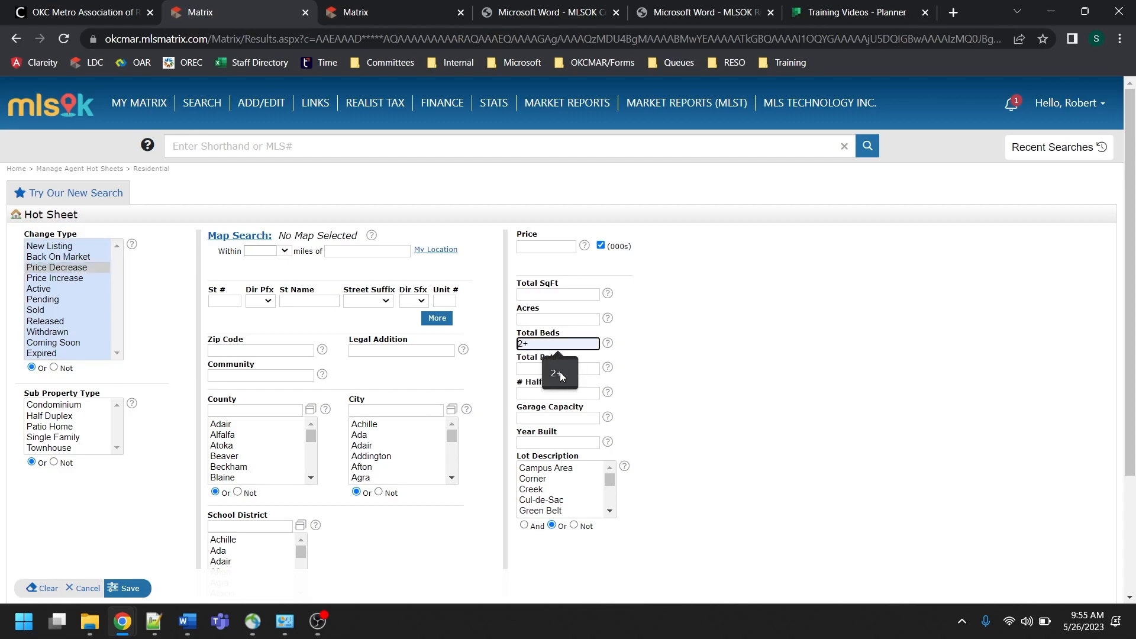
{"action": "key", "text": "Tab"}
{"action": "type", "text": "1+"}
{"action": "key", "text": "Tab"}
{"action": "type", "text": "1+"}
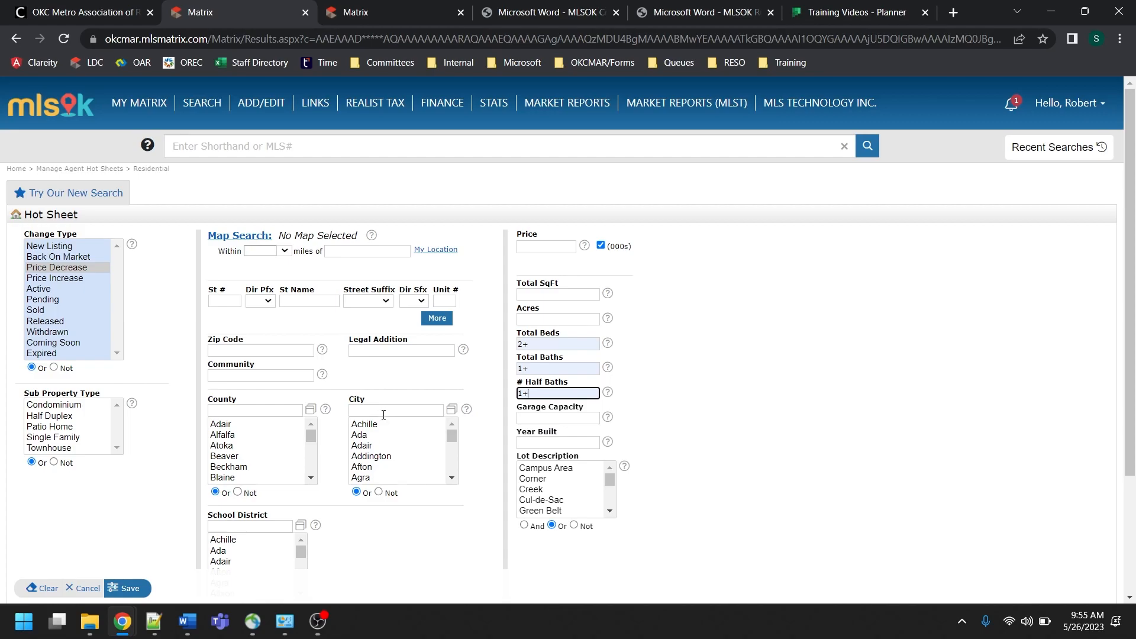
Step: Limit the hot sheet to the city Oklahoma City, saving the criteria and finishing hot sheet management
{"action": "left_click", "coordinate": [384, 409]}
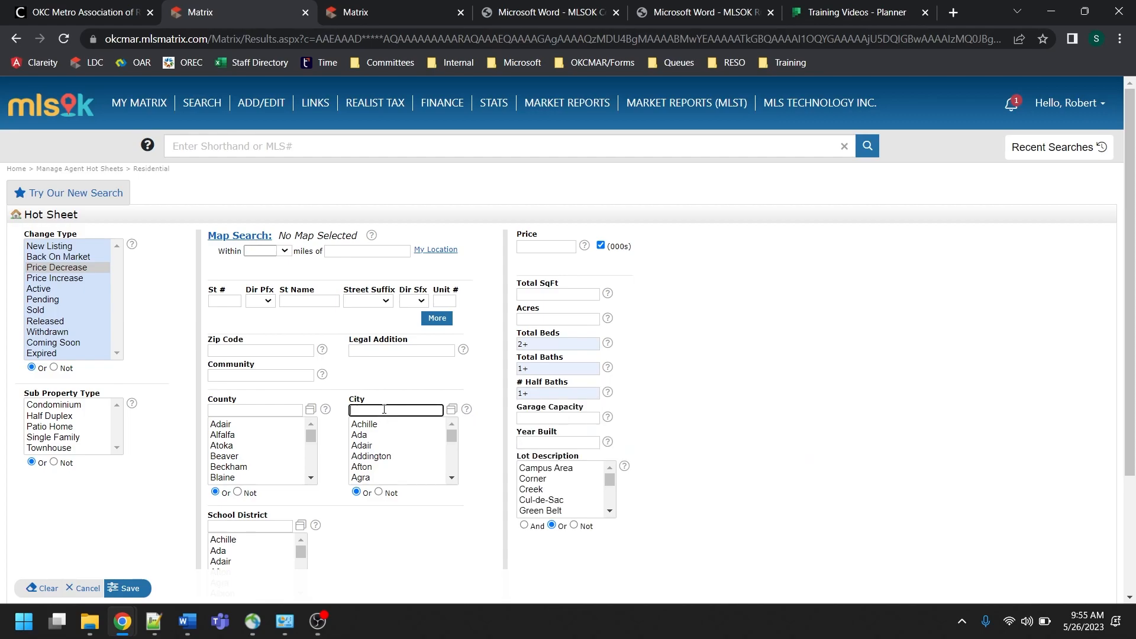
{"action": "type", "text": "oklah"}
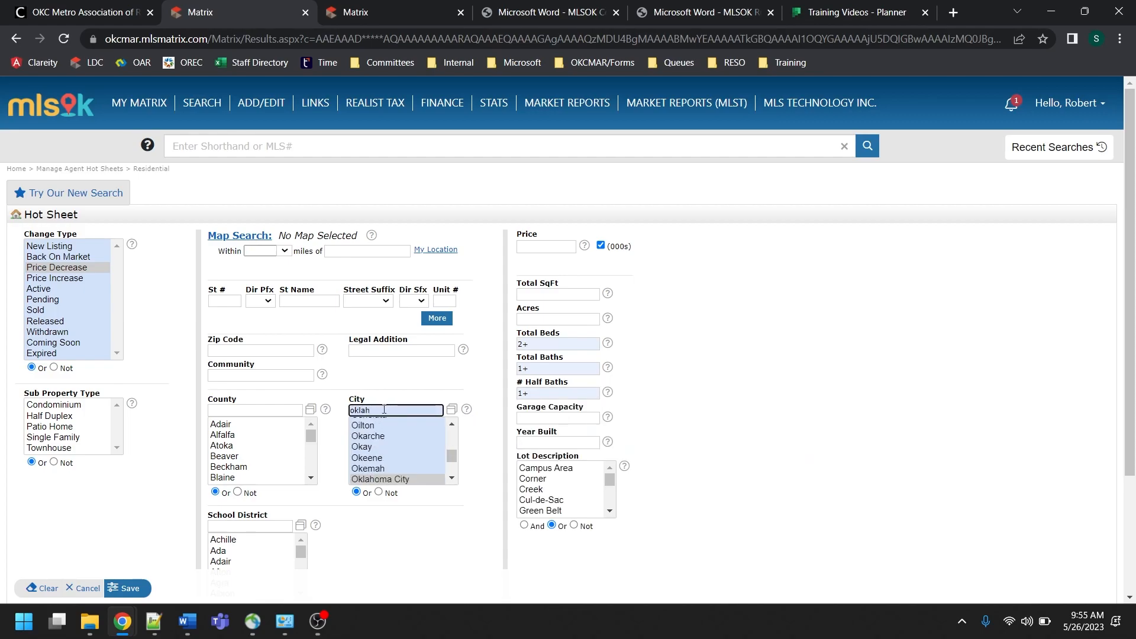
{"action": "left_click", "coordinate": [430, 547]}
{"action": "left_click", "coordinate": [125, 589]}
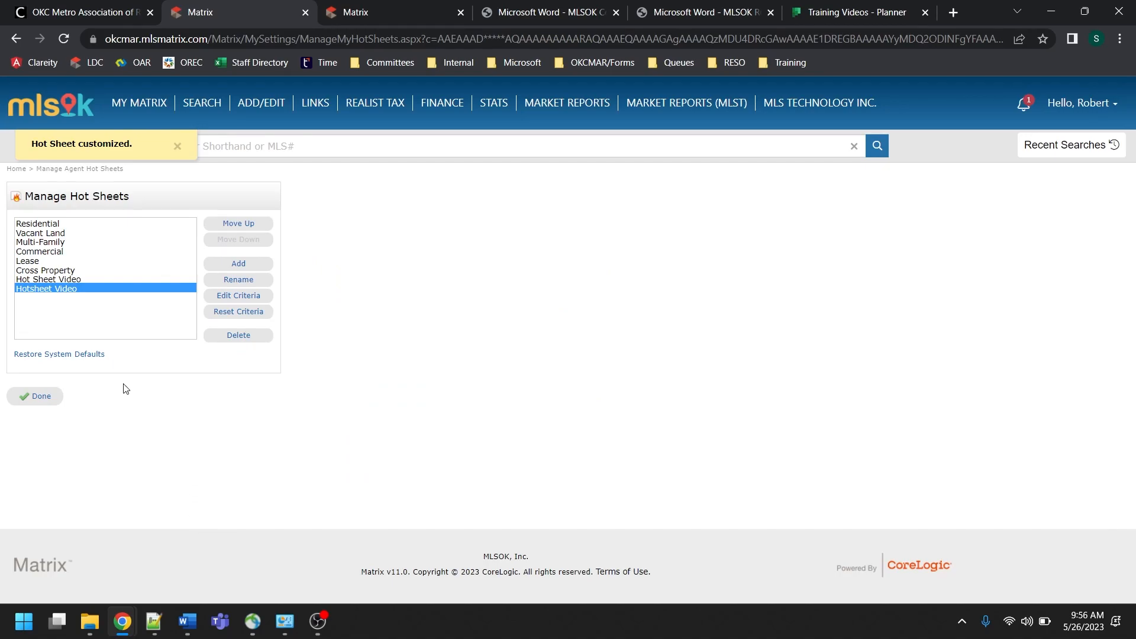
{"action": "left_click", "coordinate": [43, 399]}
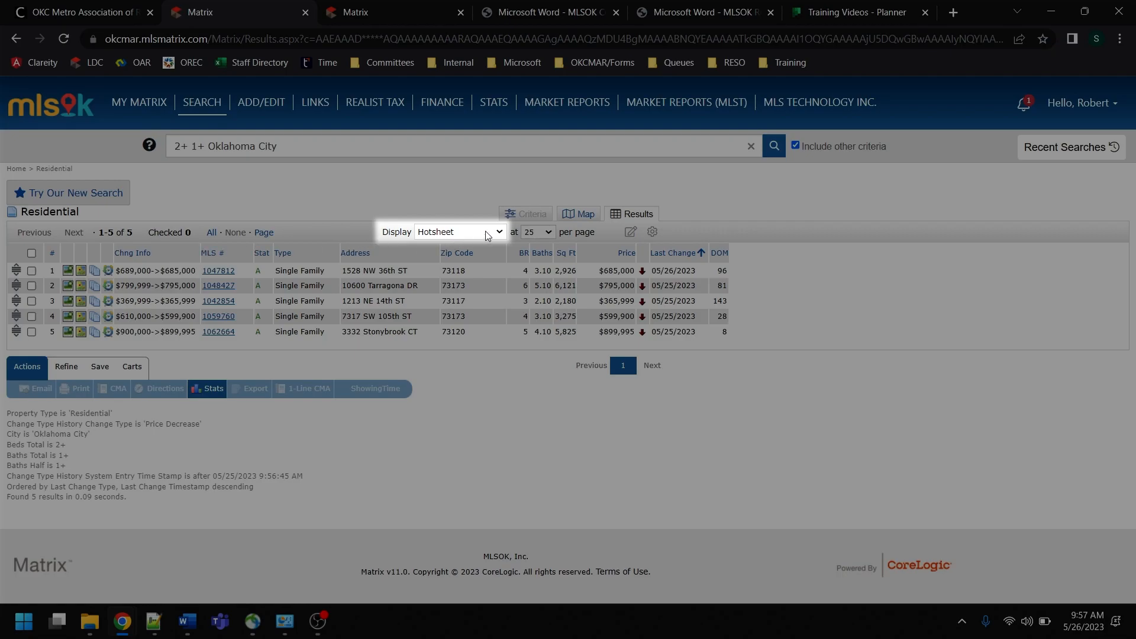
Step: Check which display formats are available for the hot sheet results
{"action": "left_click", "coordinate": [506, 232]}
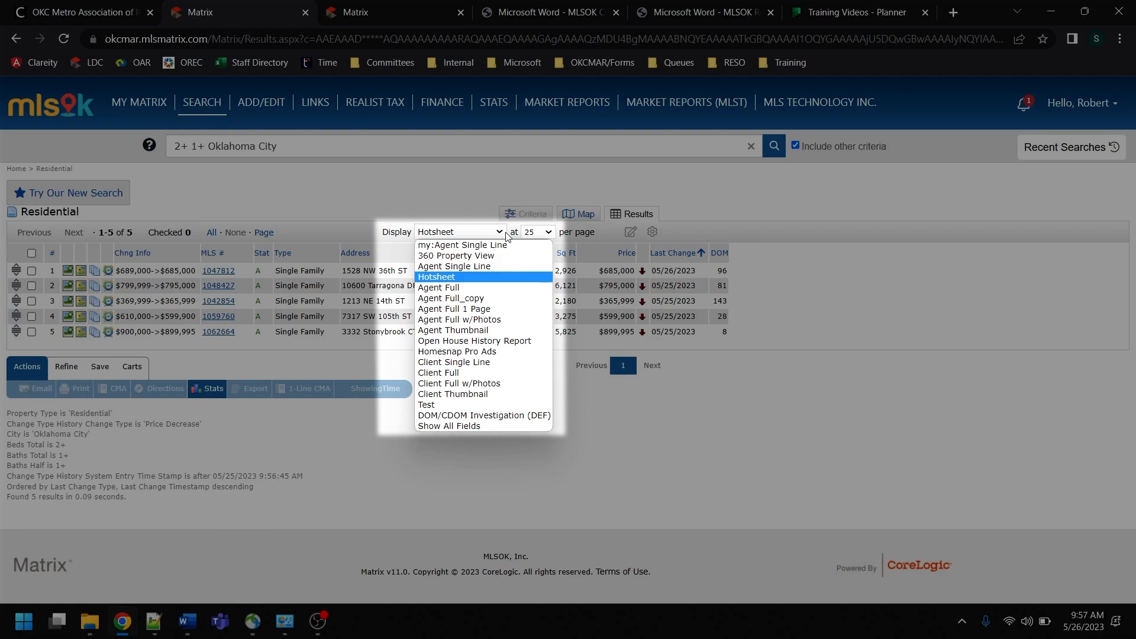
{"action": "left_click", "coordinate": [497, 501]}
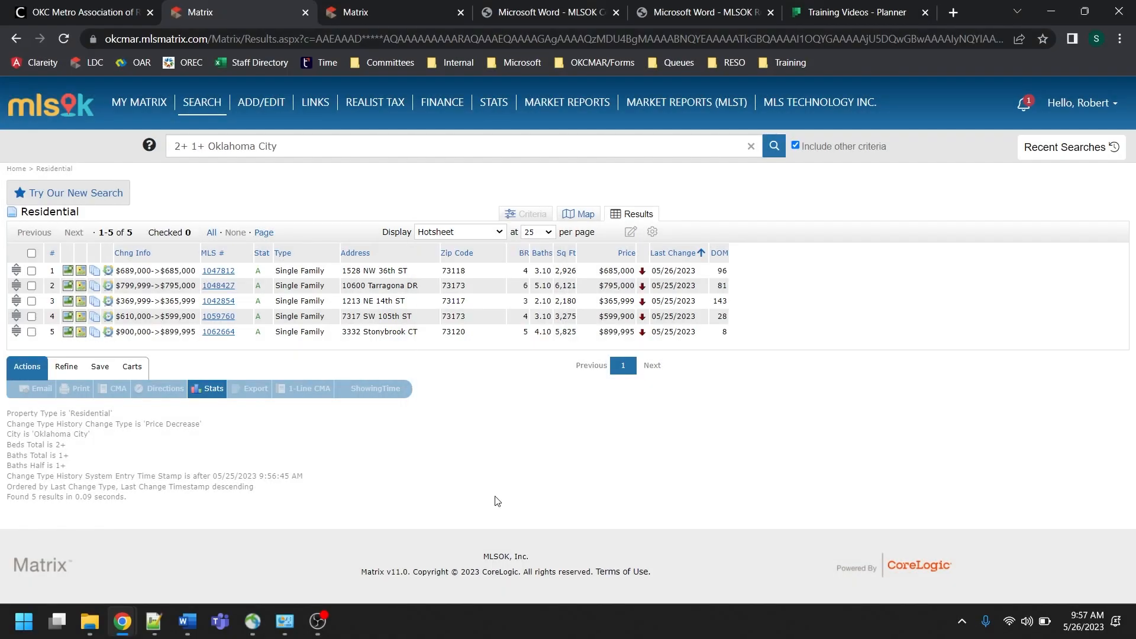